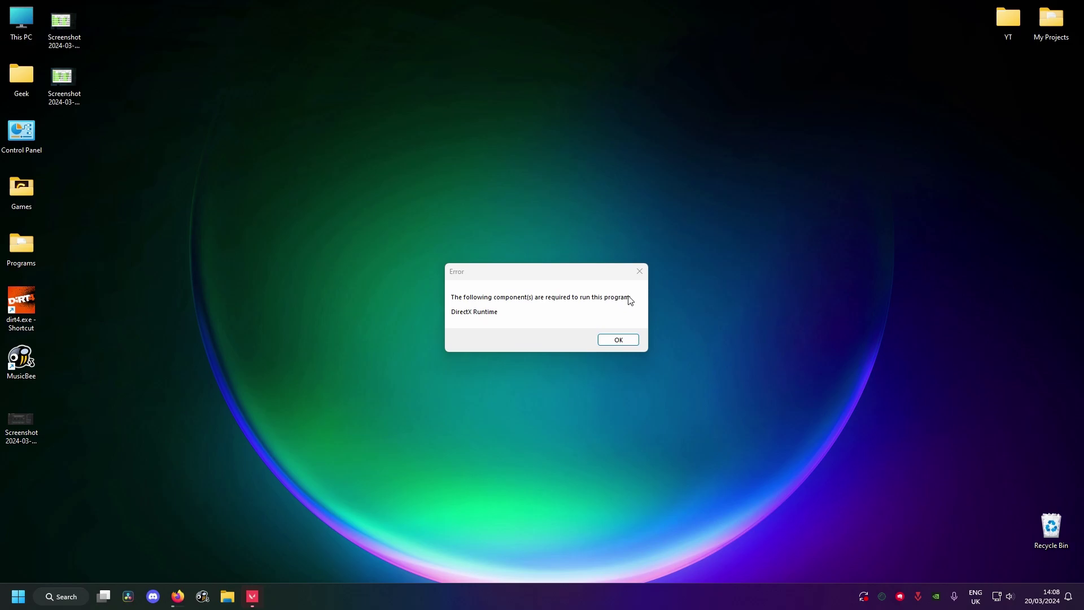
Step: Dismiss the DirectX error and move the downloaded redist file from Downloads onto the desktop
mouse_move(509, 273)
left_mouse_down()
mouse_move(515, 288)
mouse_move(520, 263)
left_mouse_up()
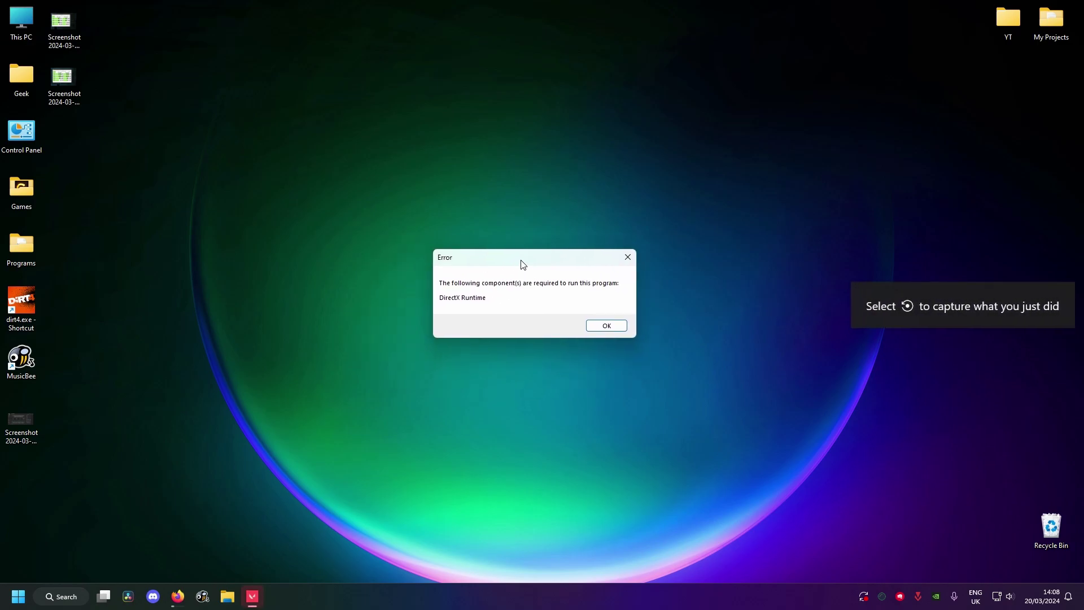
left_click(603, 326)
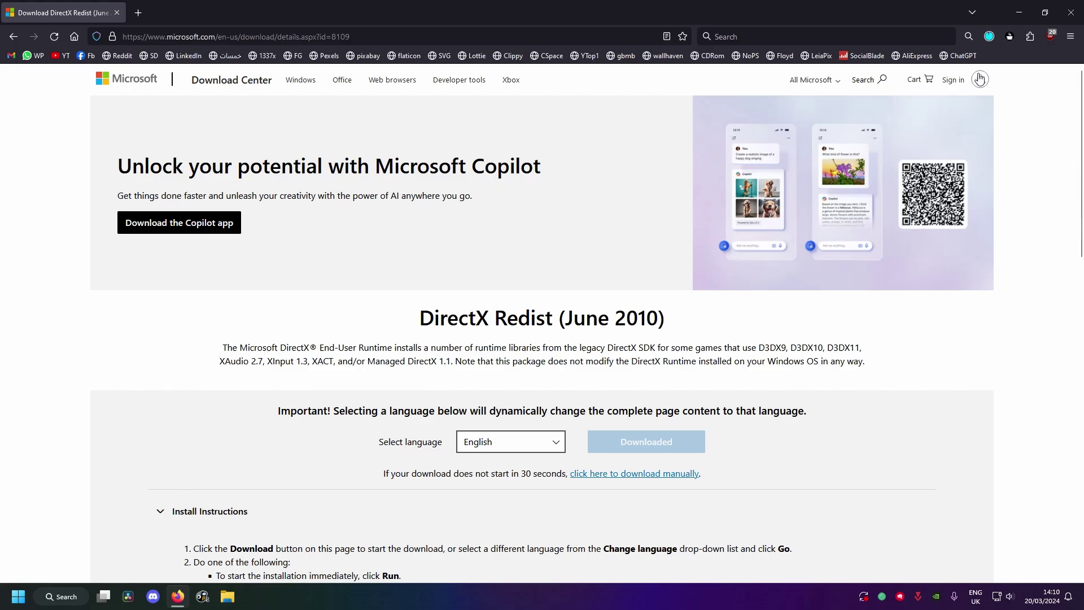
left_click(989, 37)
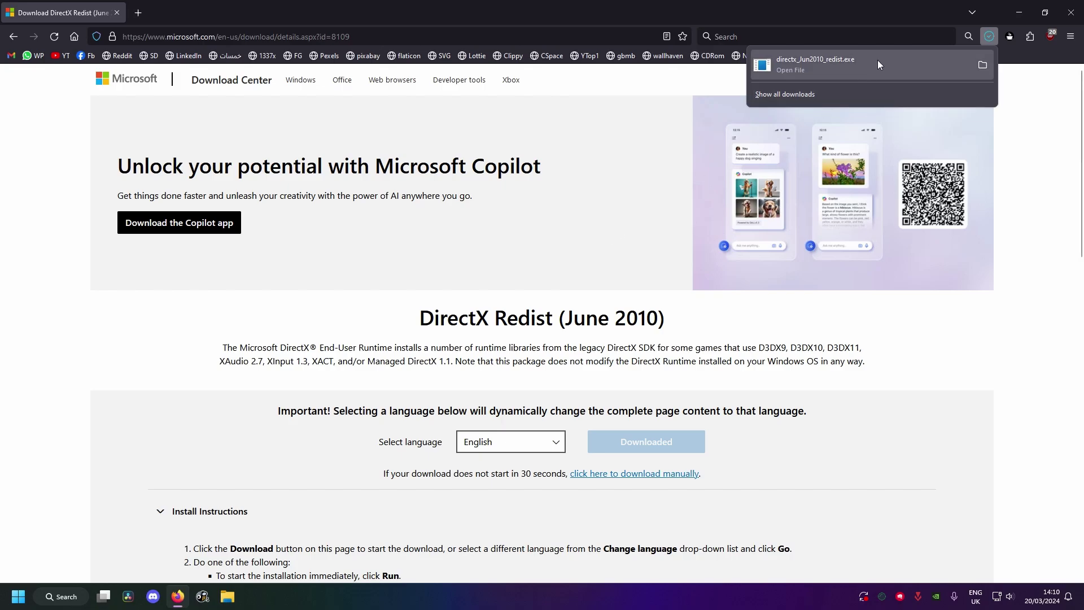
left_click(980, 65)
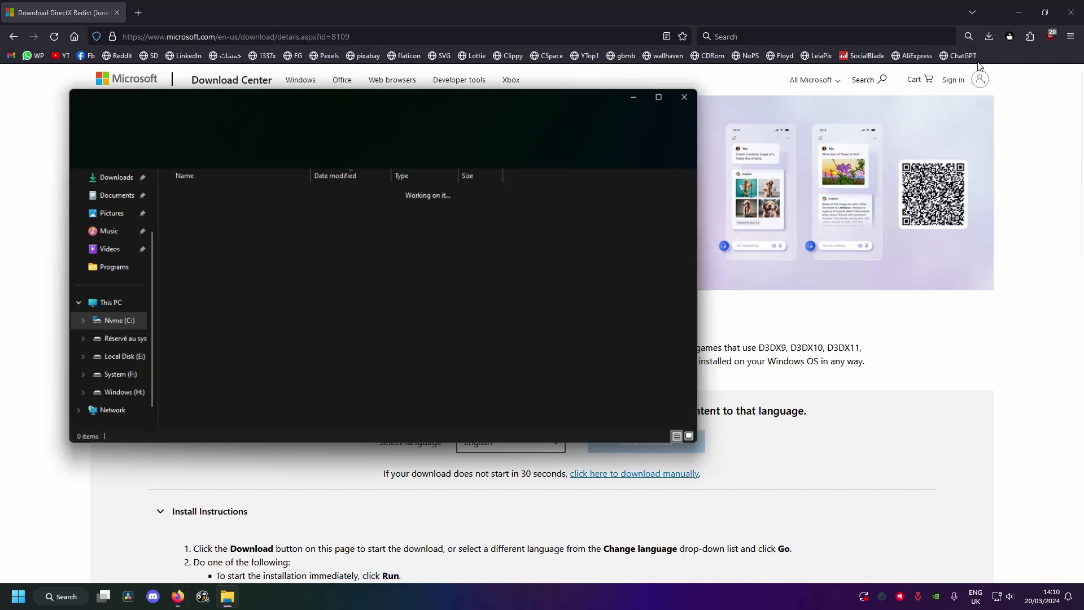
left_click(1019, 12)
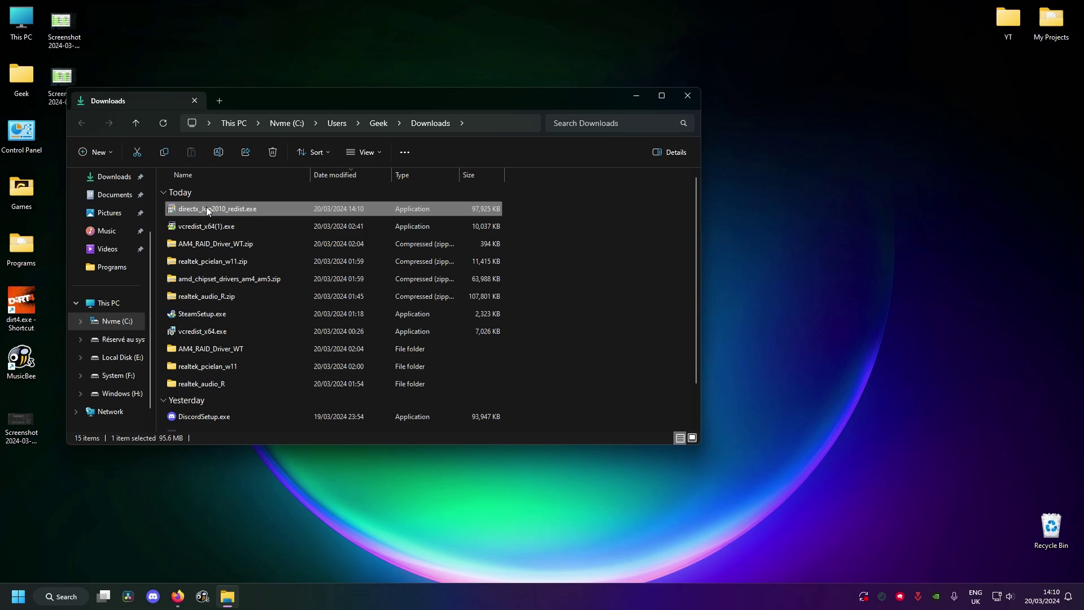
mouse_move(205, 209)
left_mouse_down()
mouse_move(842, 274)
mouse_move(776, 232)
left_mouse_up()
left_click(687, 95)
Step: Create a 'New folder' on the desktop, then launch the DirectX redist file
right_click(255, 314)
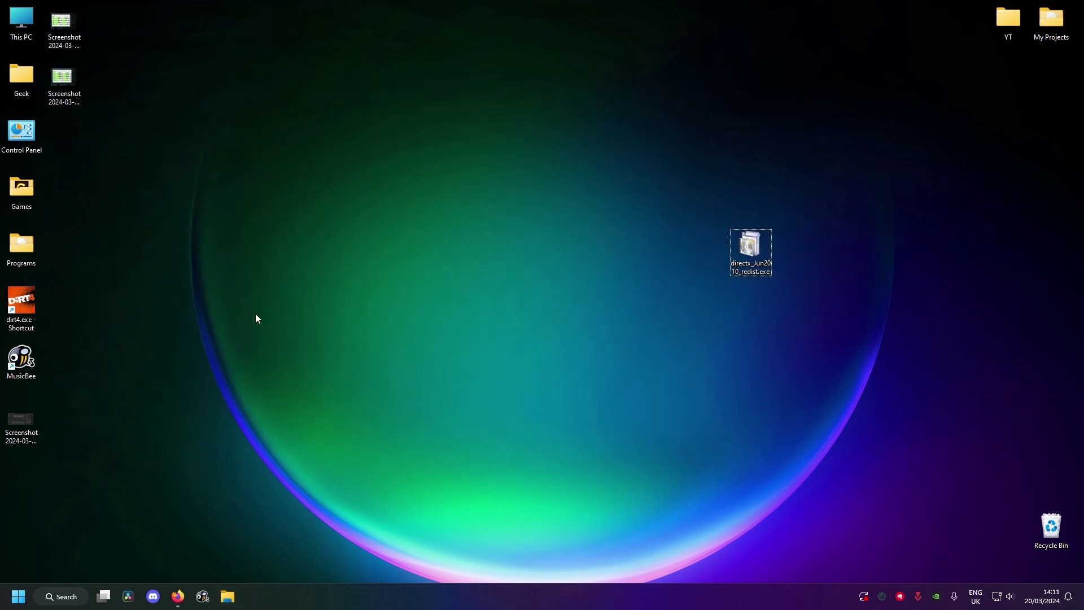
mouse_move(335, 421)
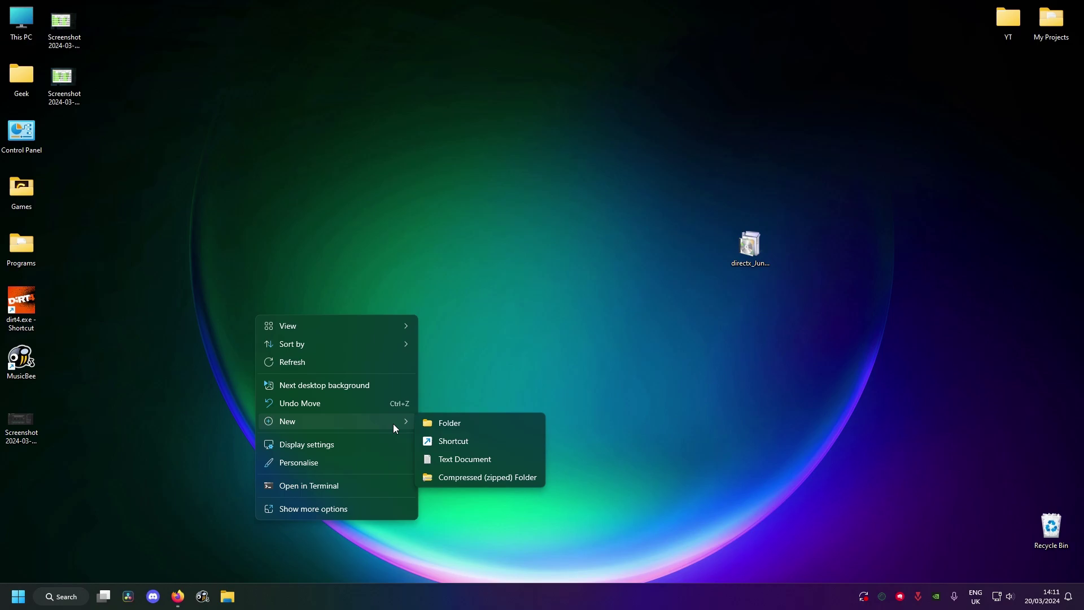
left_click(458, 423)
key("Return")
left_click(462, 329)
double_click(749, 246)
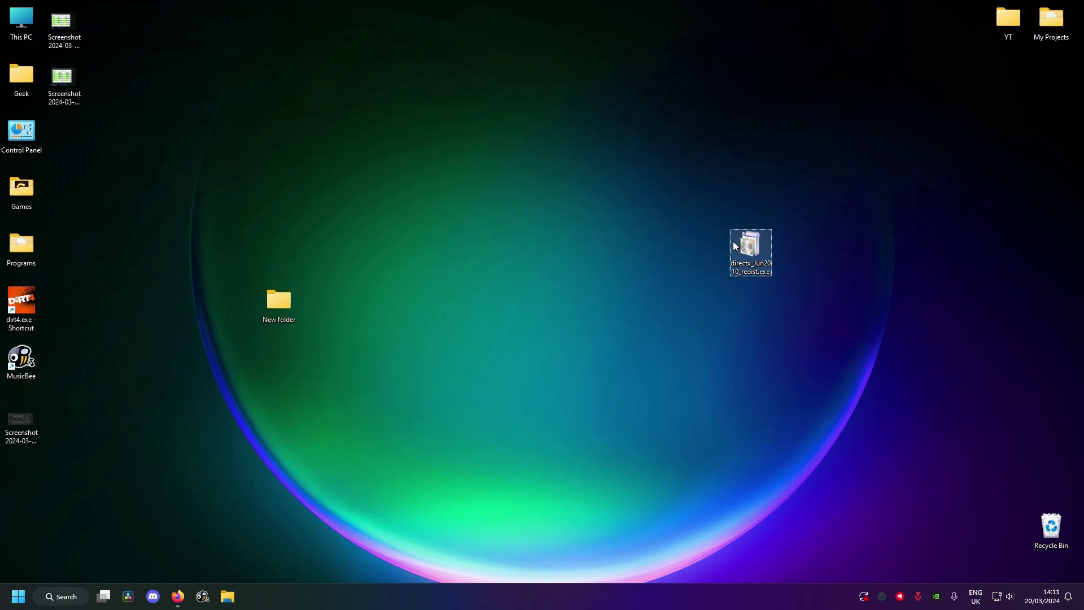
Step: Accept the DirectX license and extract the redist files into the desktop 'New folder'
left_click(576, 312)
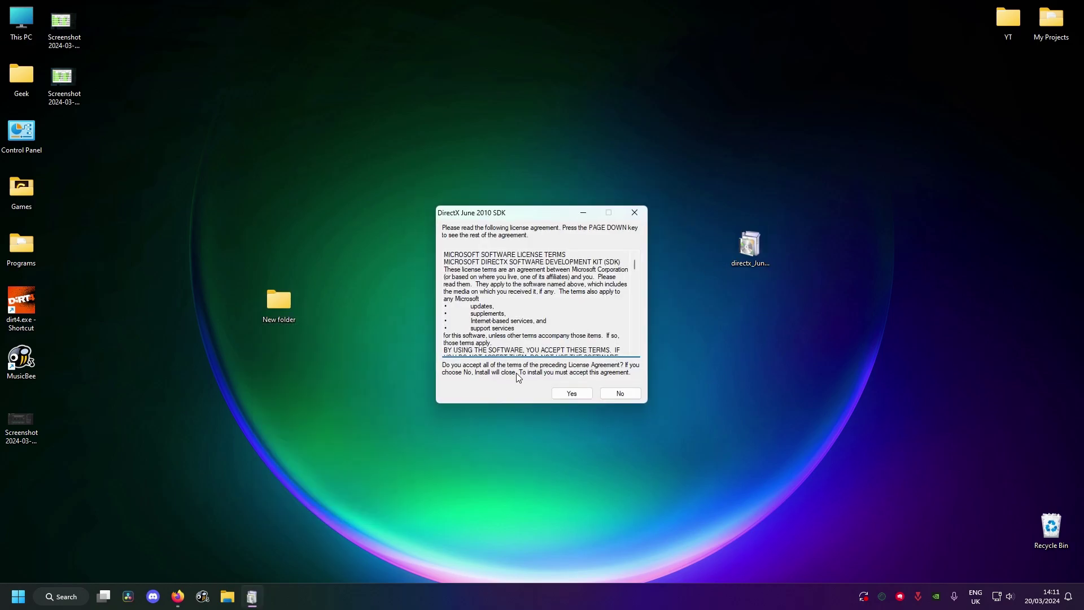
left_click(578, 395)
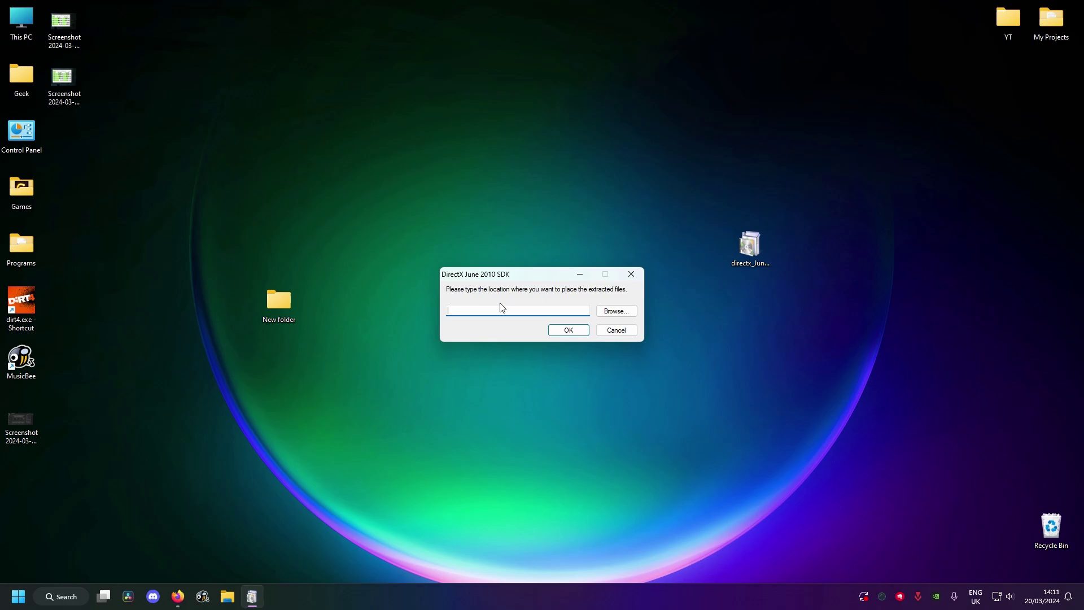
left_click(615, 311)
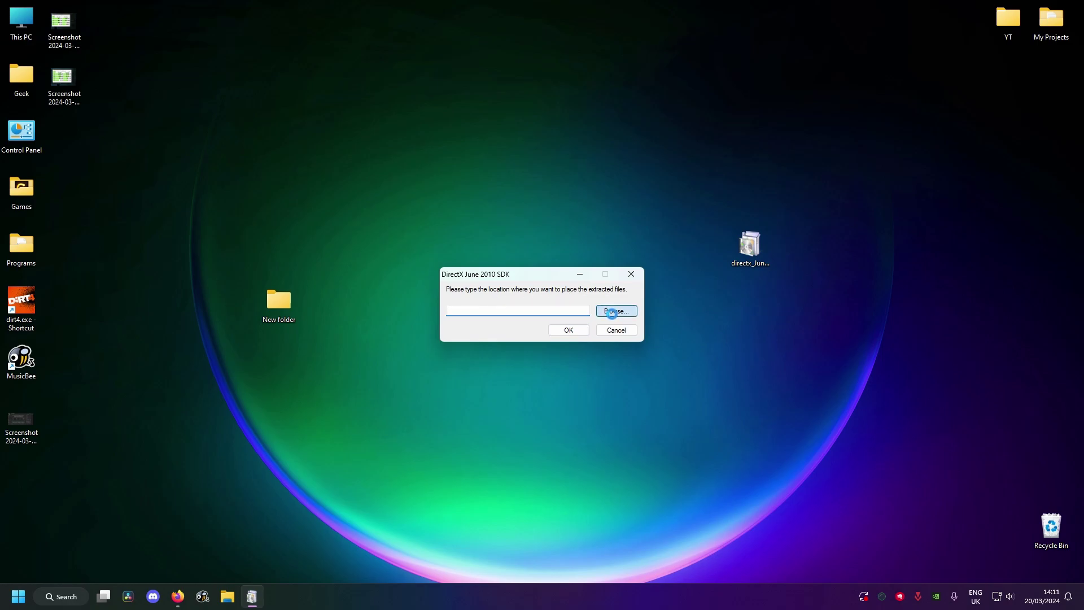
scroll(555, 308, "up", 5)
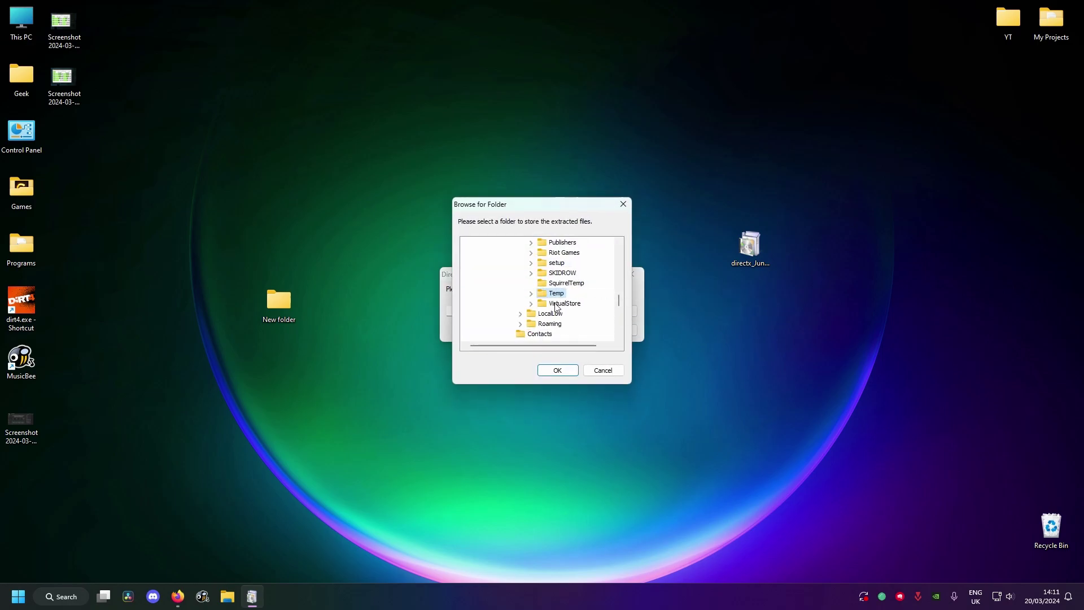
scroll(558, 311, "up", 5)
left_click(488, 303)
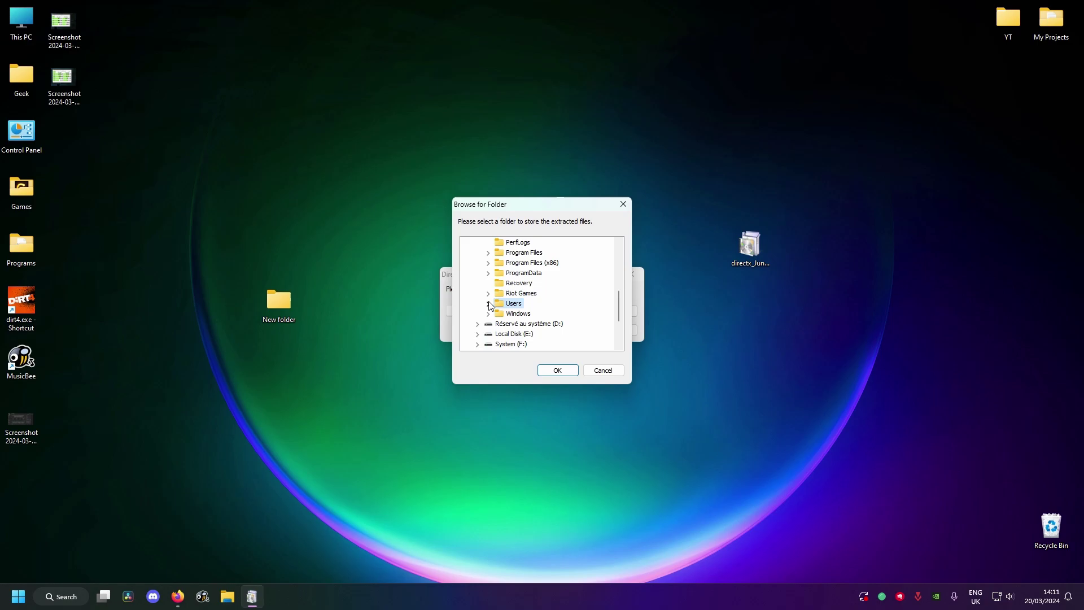
scroll(490, 305, "up", 10)
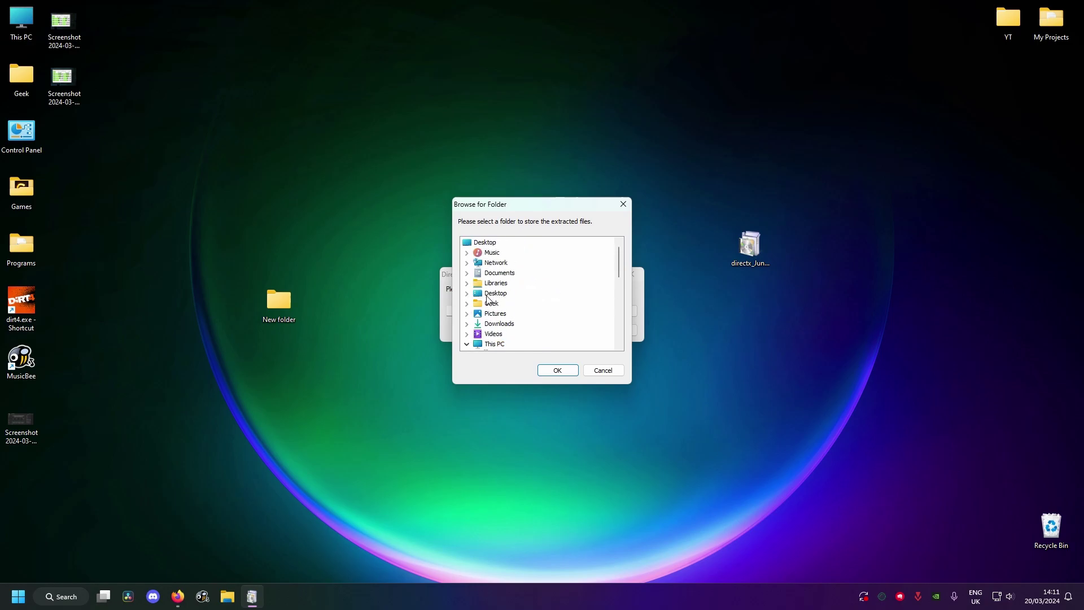
scroll(481, 306, "down", 2)
left_click(466, 284)
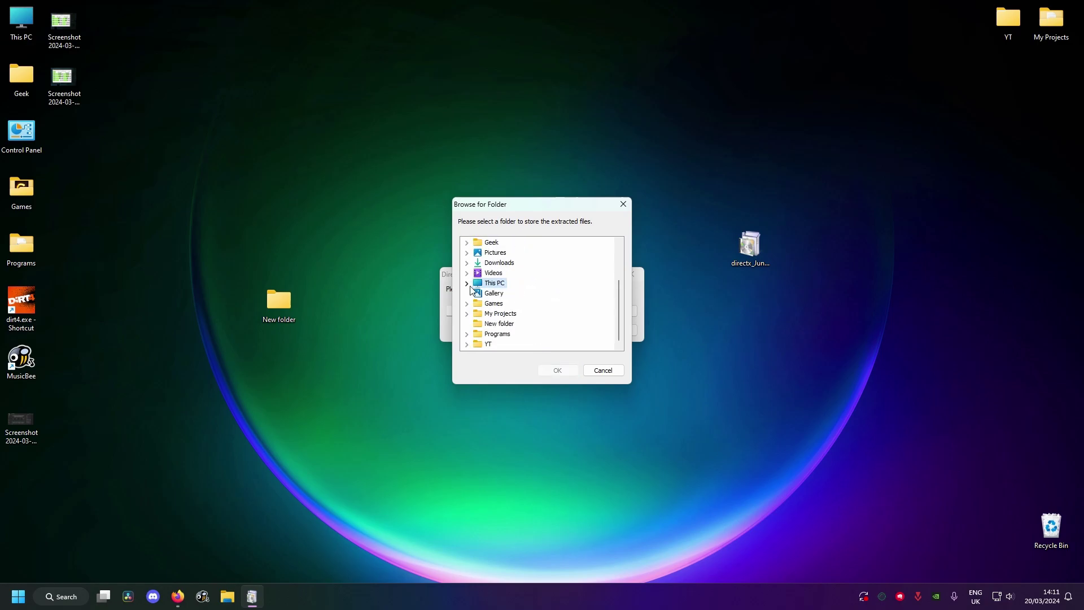
left_click(499, 324)
left_click(555, 372)
left_click(568, 330)
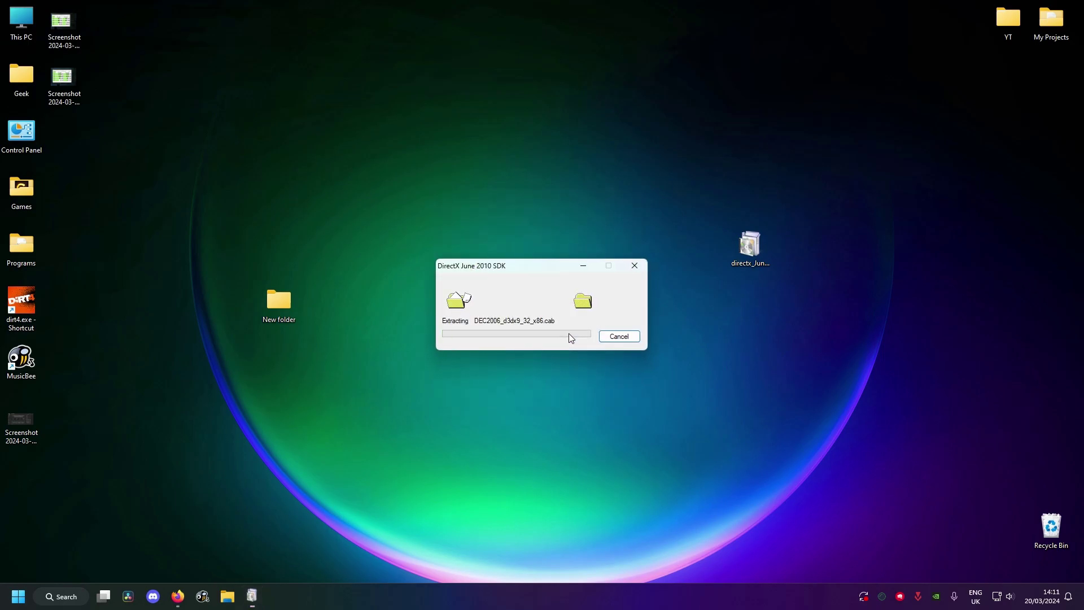
Step: Open 'New folder' and launch DXSETUP.exe
left_click_drag(513, 269, 571, 200)
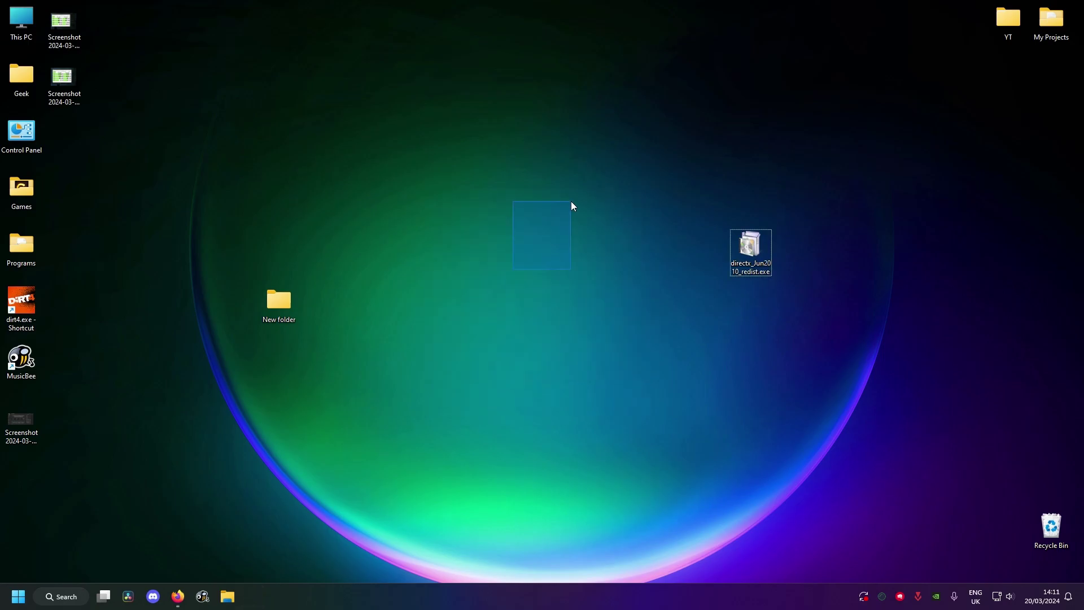
double_click(279, 303)
scroll(457, 345, "down", 3)
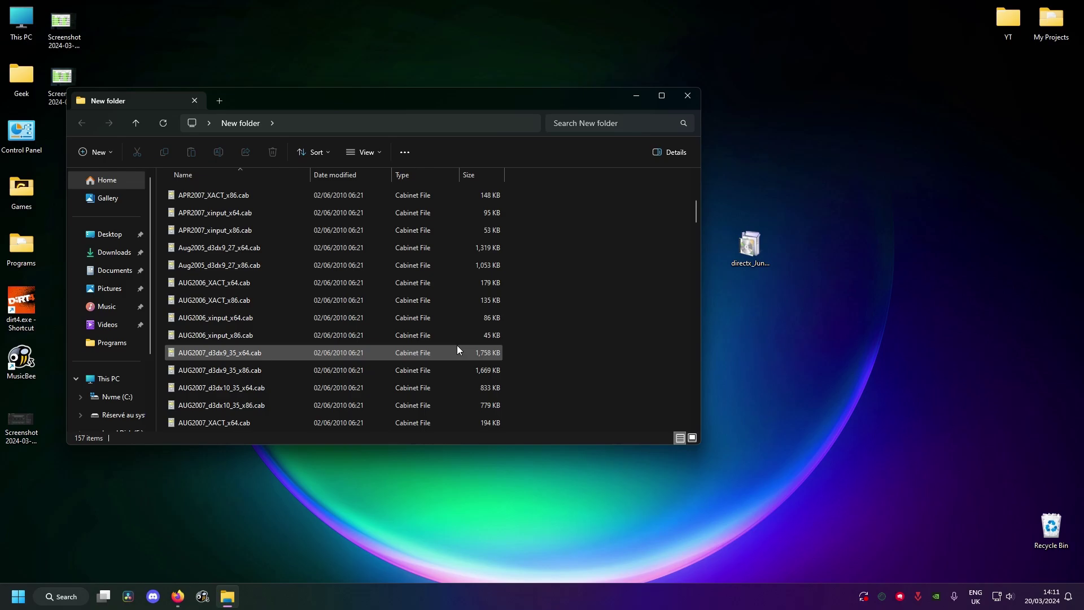
scroll(457, 345, "down", 5)
scroll(456, 344, "down", 5)
scroll(457, 345, "down", 5)
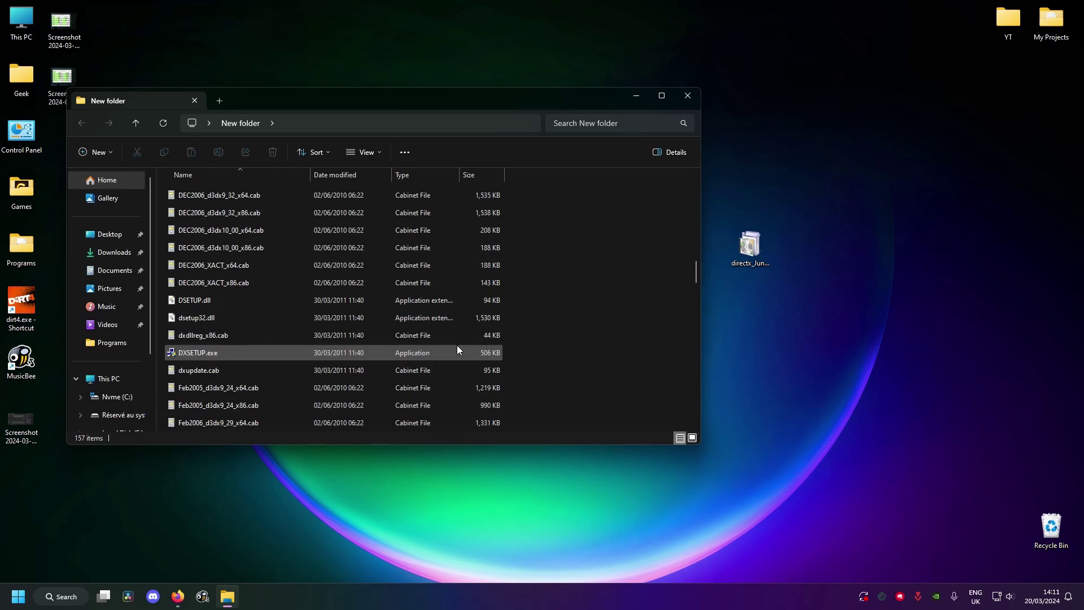
double_click(249, 353)
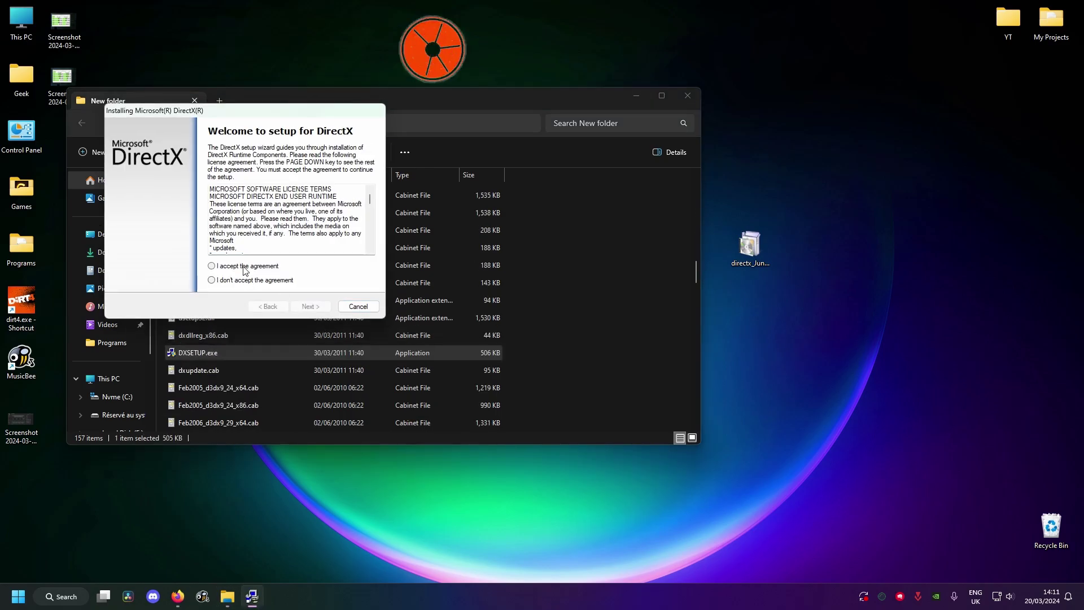
Step: Accept the DirectX Setup agreement, install the components, close 'New folder', and finish setup
left_click(244, 267)
left_click(302, 305)
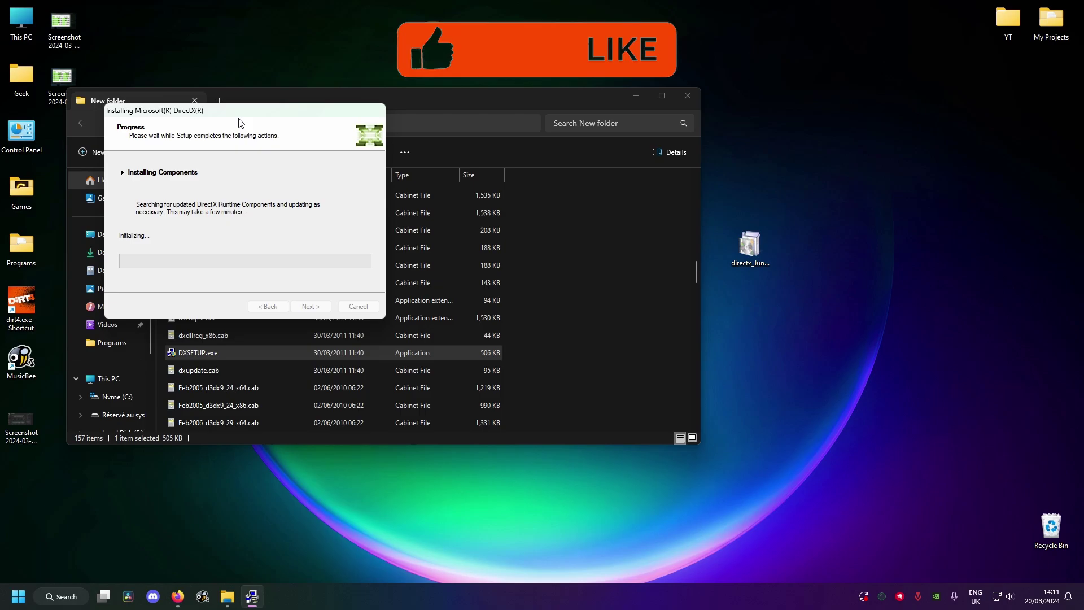
left_click_drag(240, 123, 570, 273)
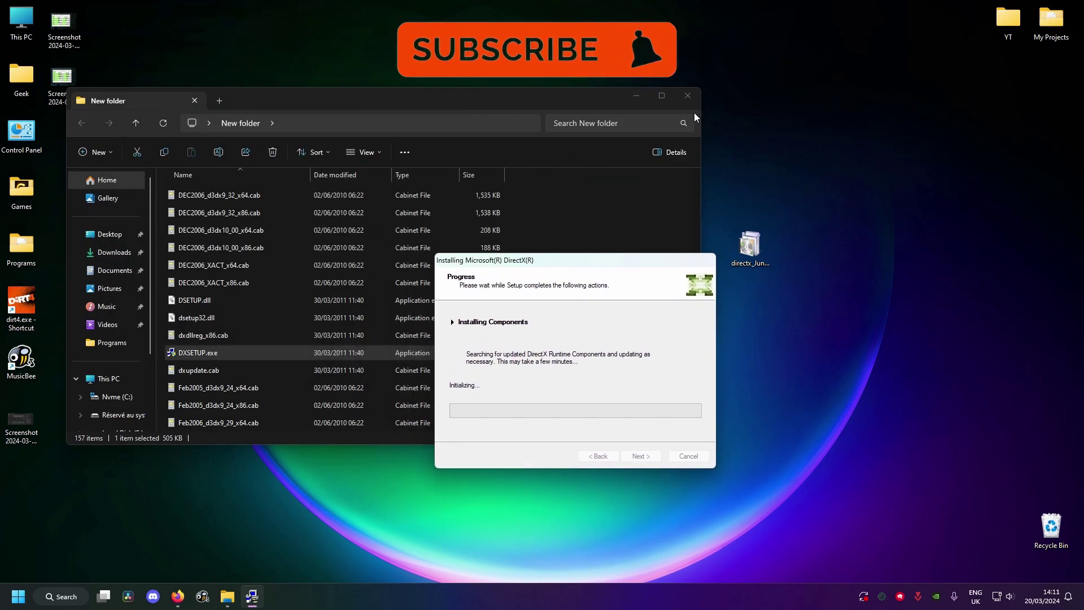
left_click(687, 95)
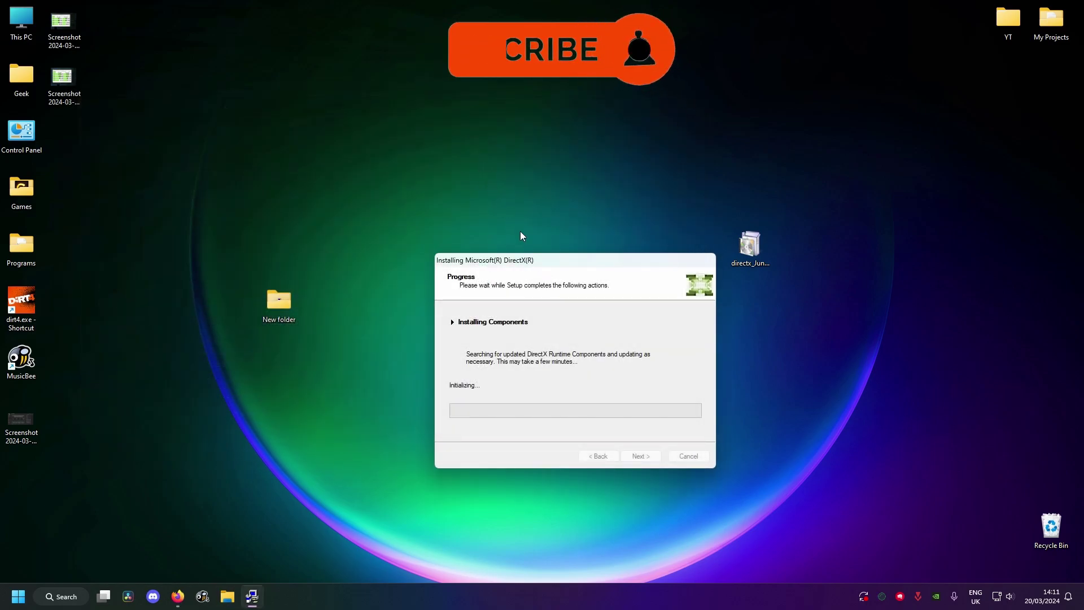
left_click_drag(563, 260, 516, 208)
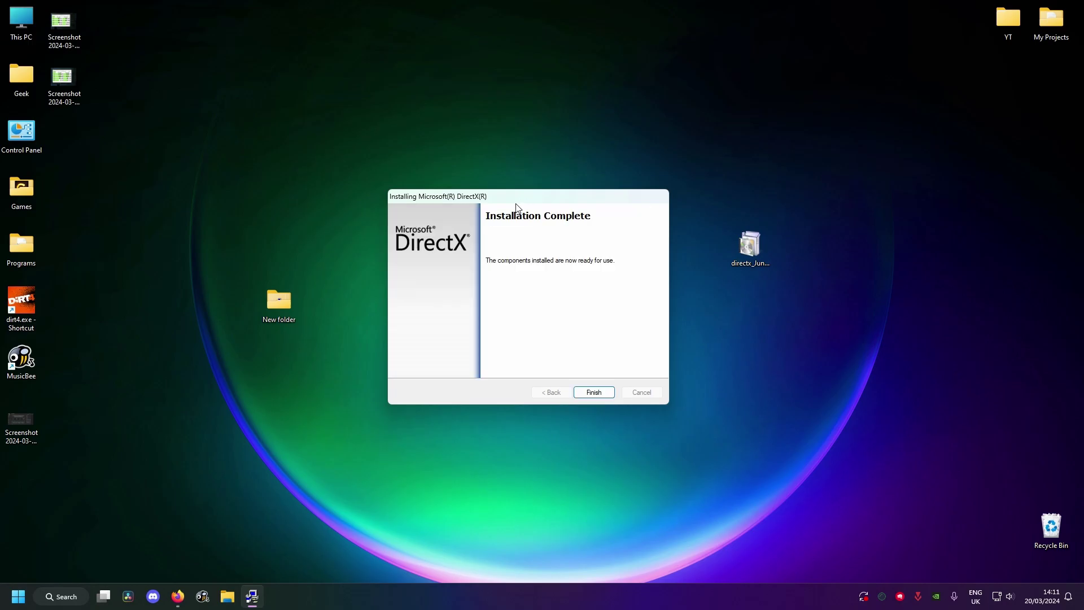
left_click(595, 394)
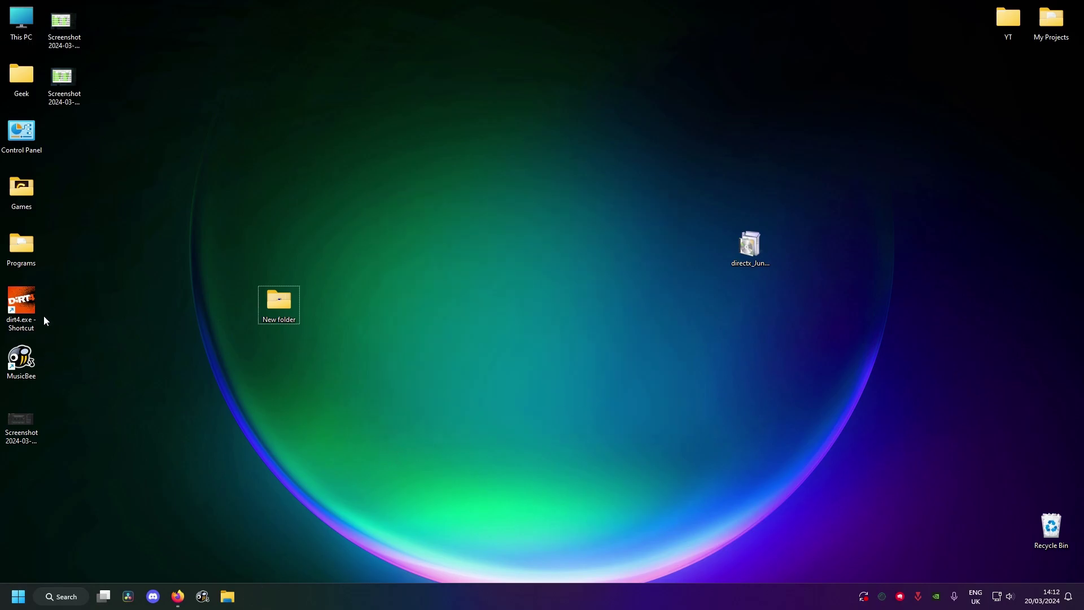
Step: Open the desktop Games folder and launch the VALORANT shortcut
double_click(23, 193)
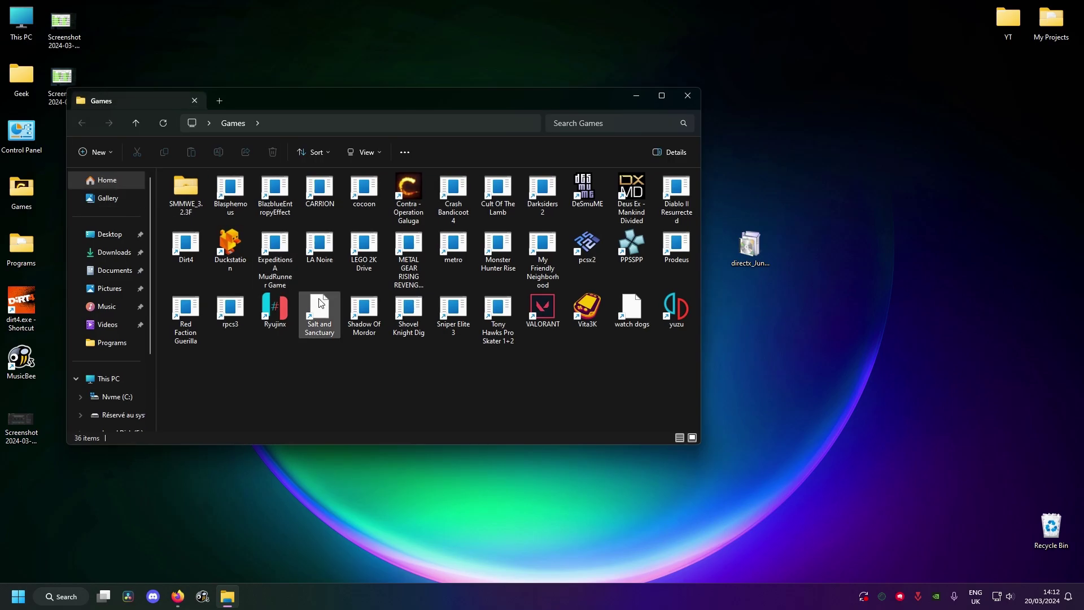
double_click(542, 309)
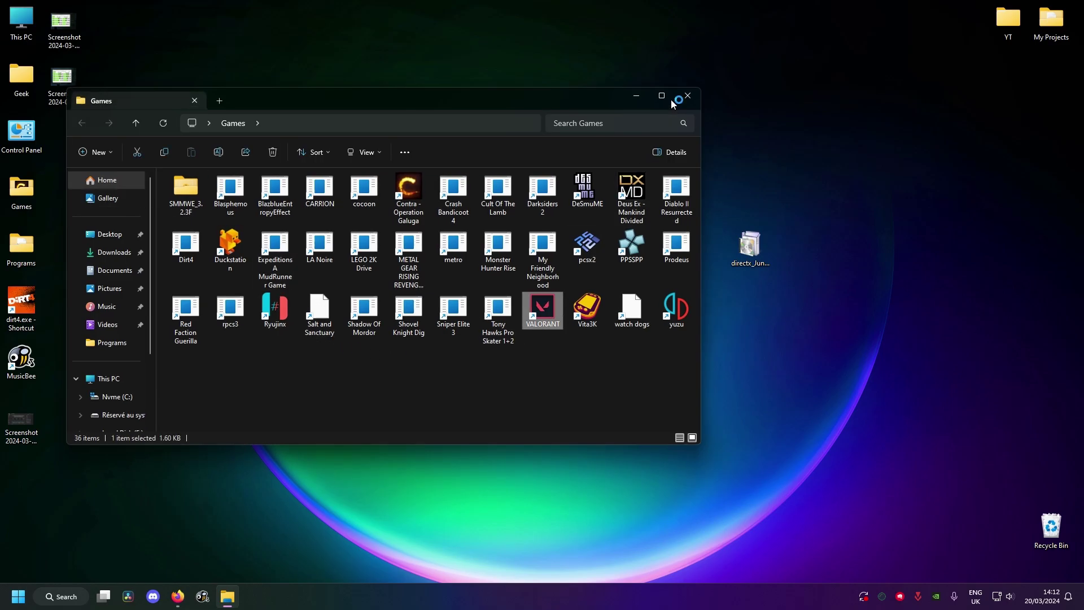